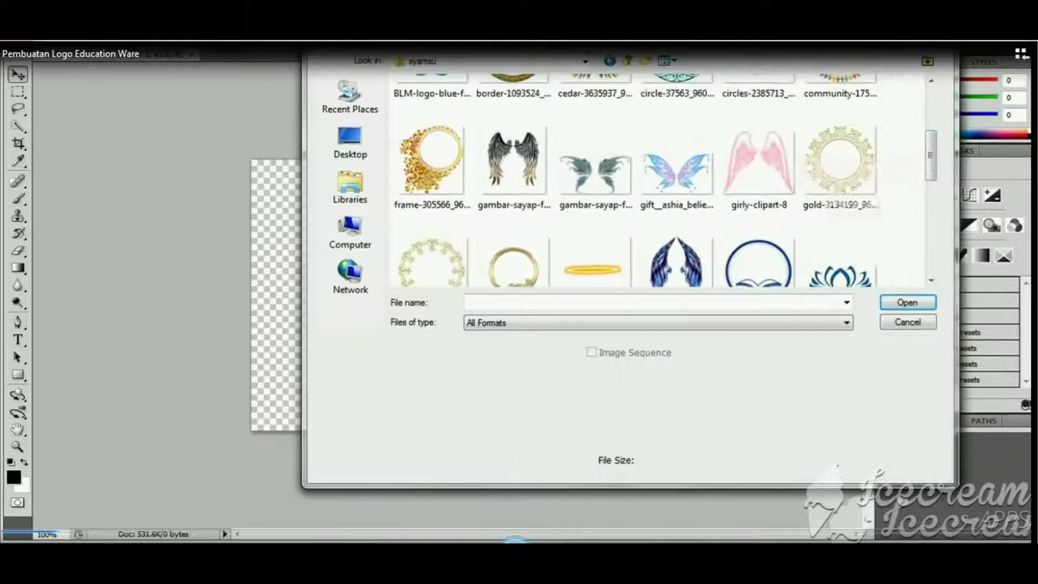
- Open the hjvm image and cut out its circular book emblem using the Quick Selection tool
{"action": "left_click_drag", "start_coordinate": [931, 167], "coordinate": [935, 204]}
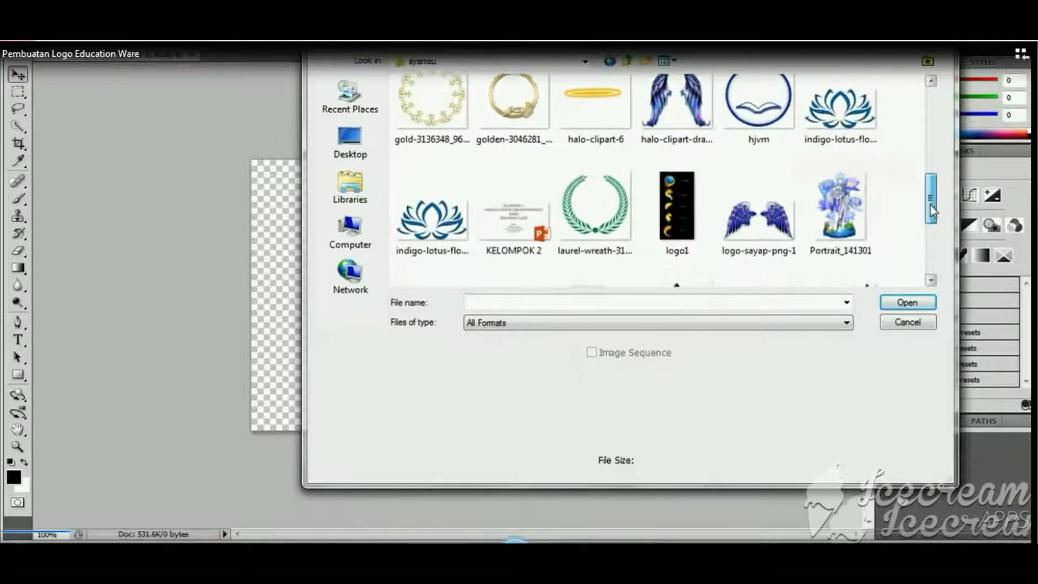
{"action": "double_click", "coordinate": [759, 130]}
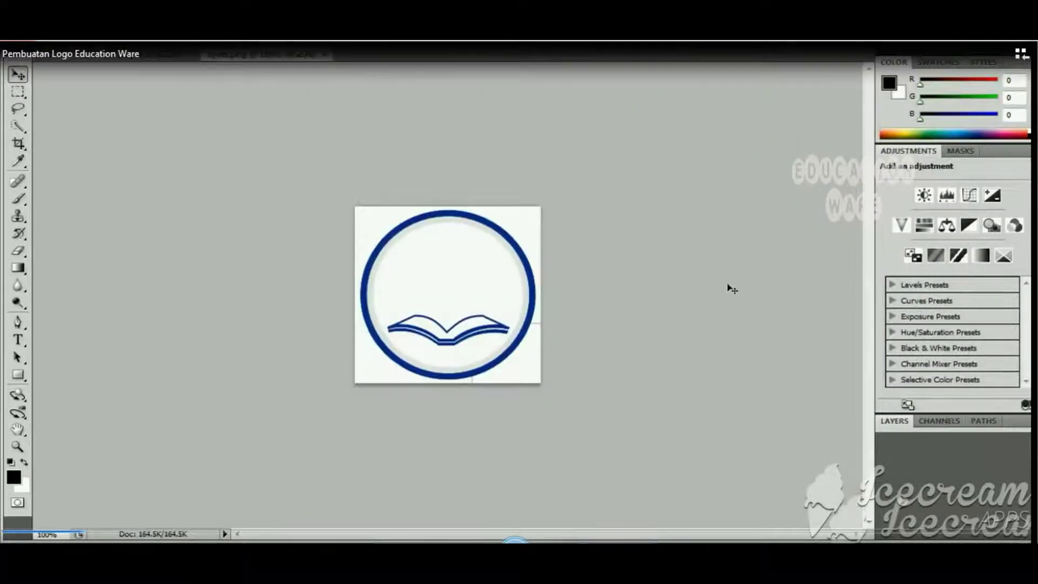
{"action": "left_click", "coordinate": [18, 126]}
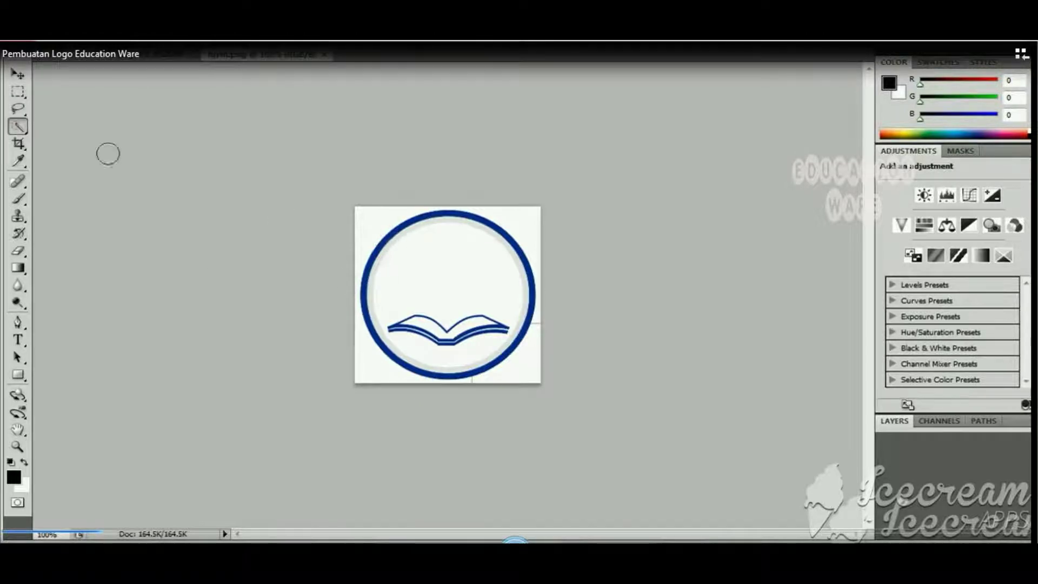
{"action": "right_click", "coordinate": [26, 126]}
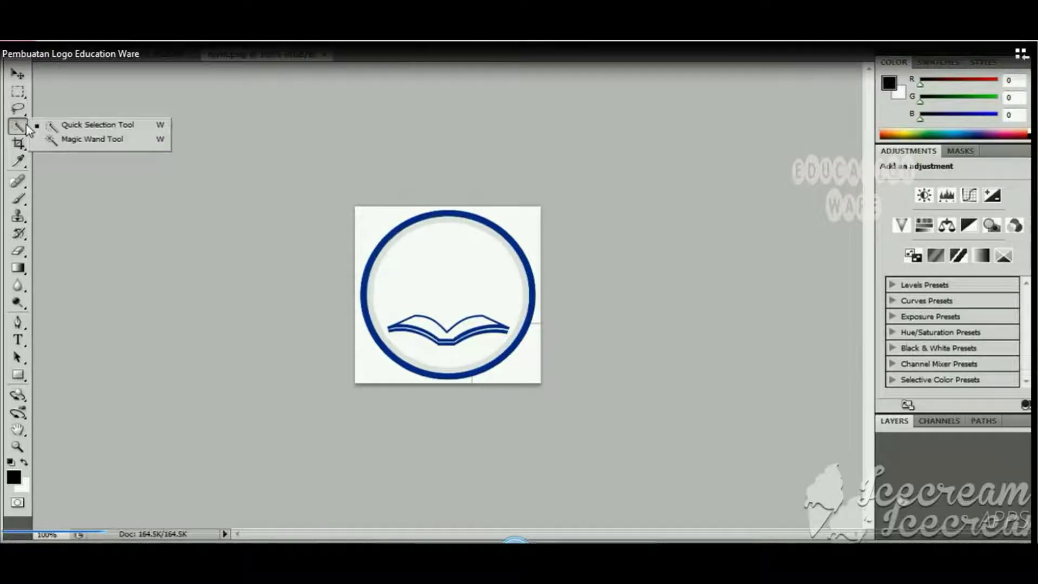
{"action": "left_click", "coordinate": [139, 129]}
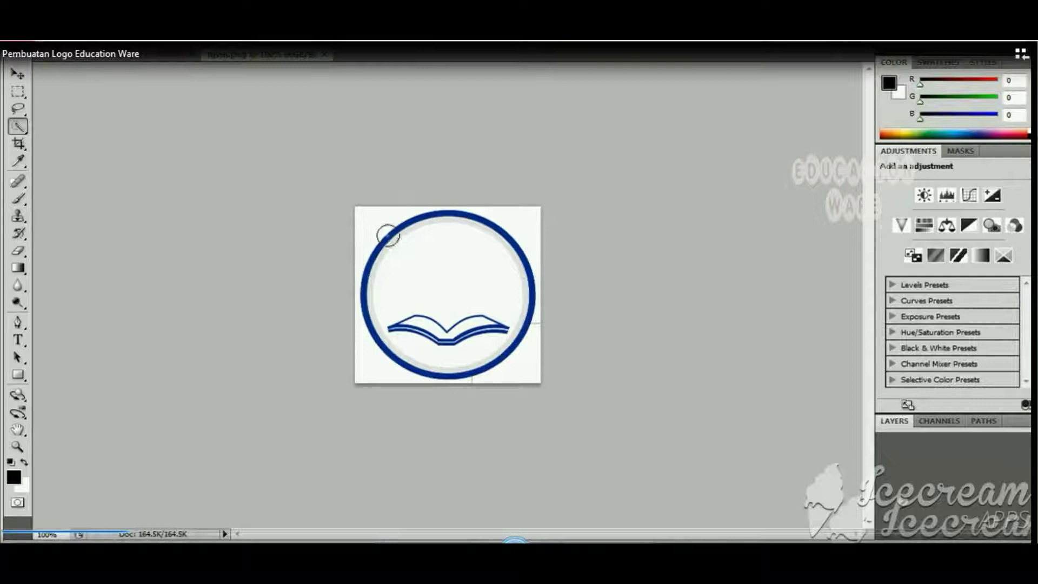
{"action": "mouse_move", "coordinate": [394, 233]}
{"action": "left_mouse_down"}
{"action": "mouse_move", "coordinate": [453, 214]}
{"action": "mouse_move", "coordinate": [447, 225]}
{"action": "mouse_move", "coordinate": [400, 232]}
{"action": "mouse_move", "coordinate": [445, 222]}
{"action": "mouse_move", "coordinate": [443, 308]}
{"action": "mouse_move", "coordinate": [478, 332]}
{"action": "left_mouse_up"}
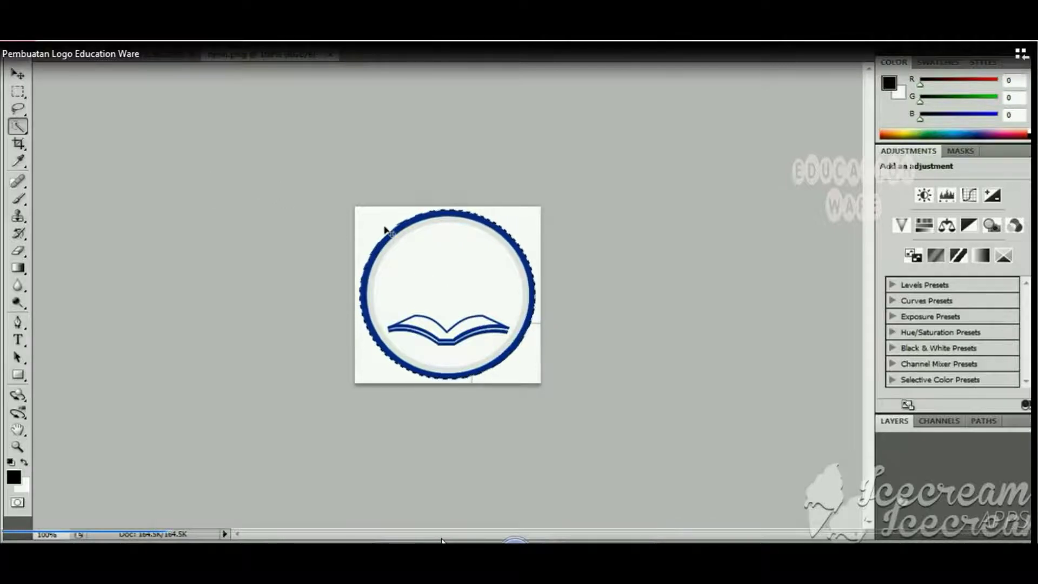
{"action": "key", "text": "ctrl+x"}
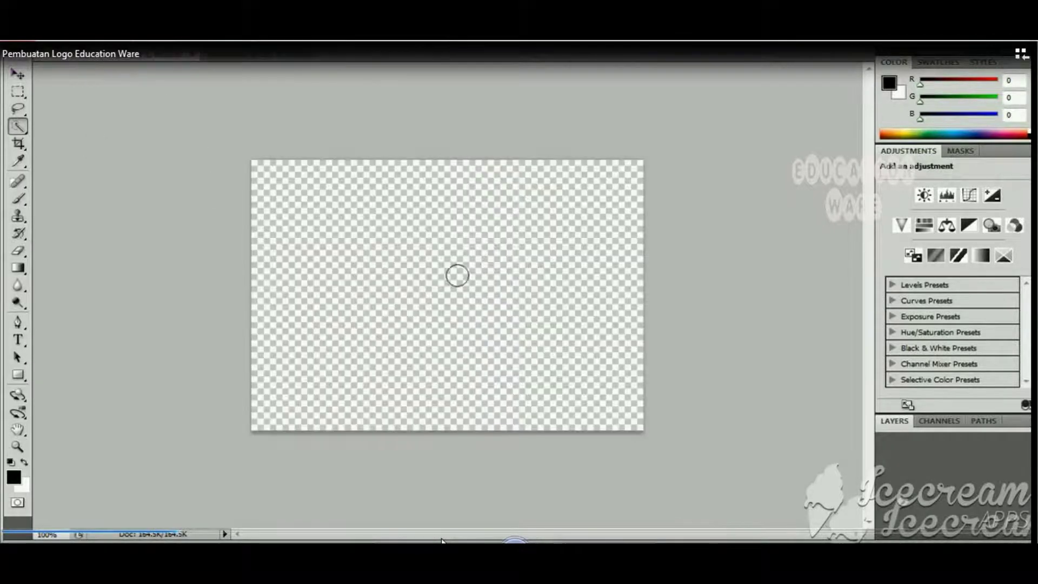
- Paste the circular book emblem into the blank transparent document and position it near the canvas centre
{"action": "left_click", "coordinate": [493, 276]}
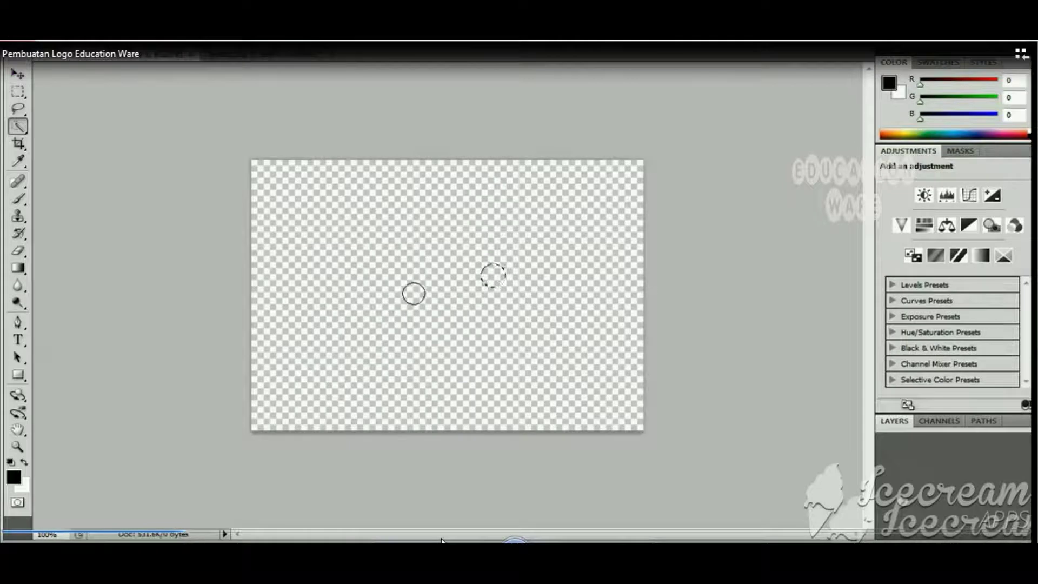
{"action": "left_click", "coordinate": [17, 92]}
{"action": "left_click", "coordinate": [412, 274]}
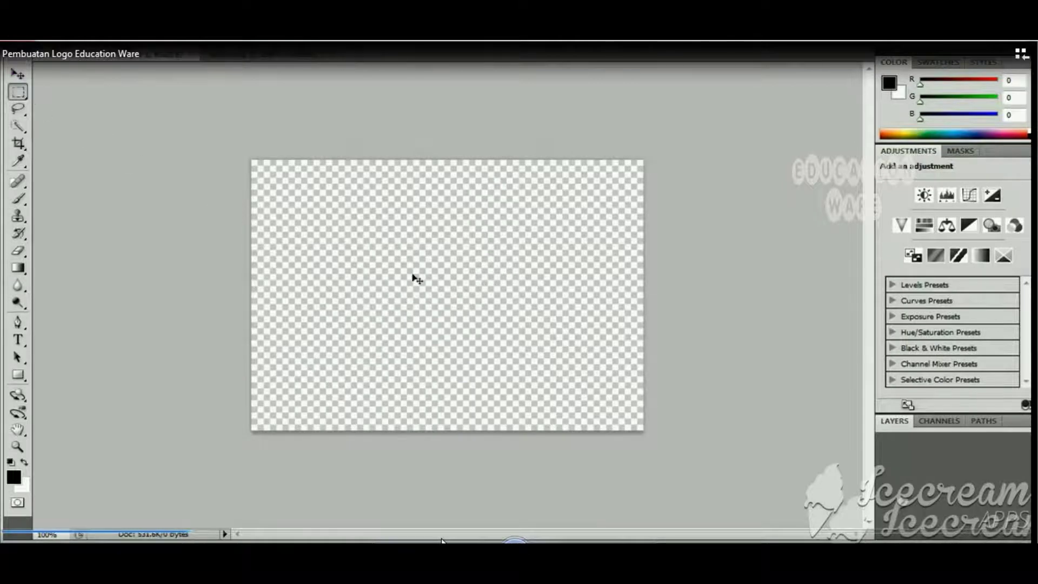
{"action": "key", "text": "ctrl+v"}
{"action": "left_click", "coordinate": [18, 74]}
{"action": "mouse_move", "coordinate": [416, 281]}
{"action": "left_mouse_down"}
{"action": "mouse_move", "coordinate": [406, 256]}
{"action": "mouse_move", "coordinate": [417, 292]}
{"action": "mouse_move", "coordinate": [419, 275]}
{"action": "left_mouse_up"}
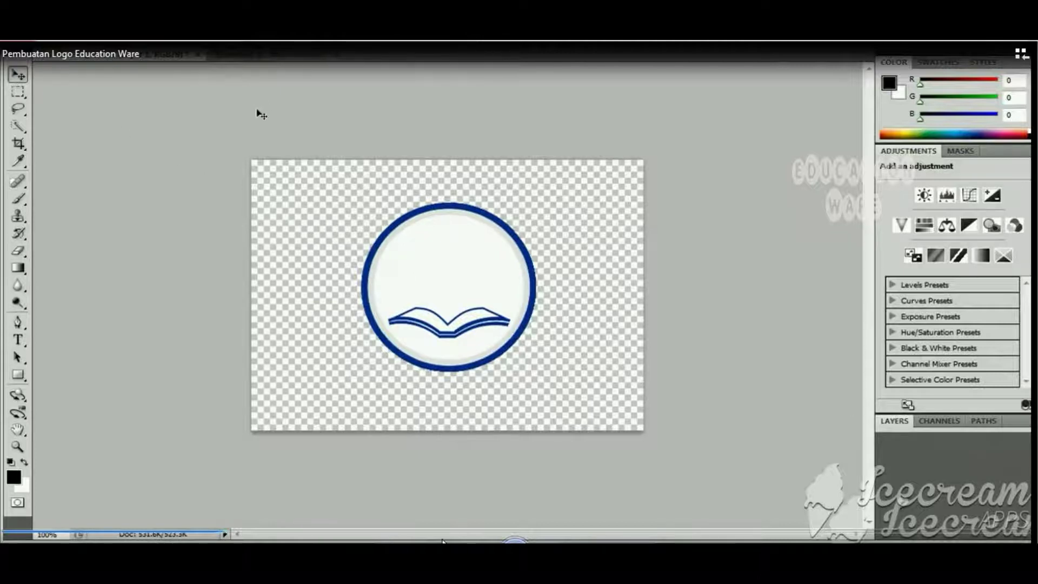
- Open the angel-clipart image showing line-drawn wings with a halo
{"action": "left_click", "coordinate": [44, 46]}
{"action": "left_click", "coordinate": [127, 84]}
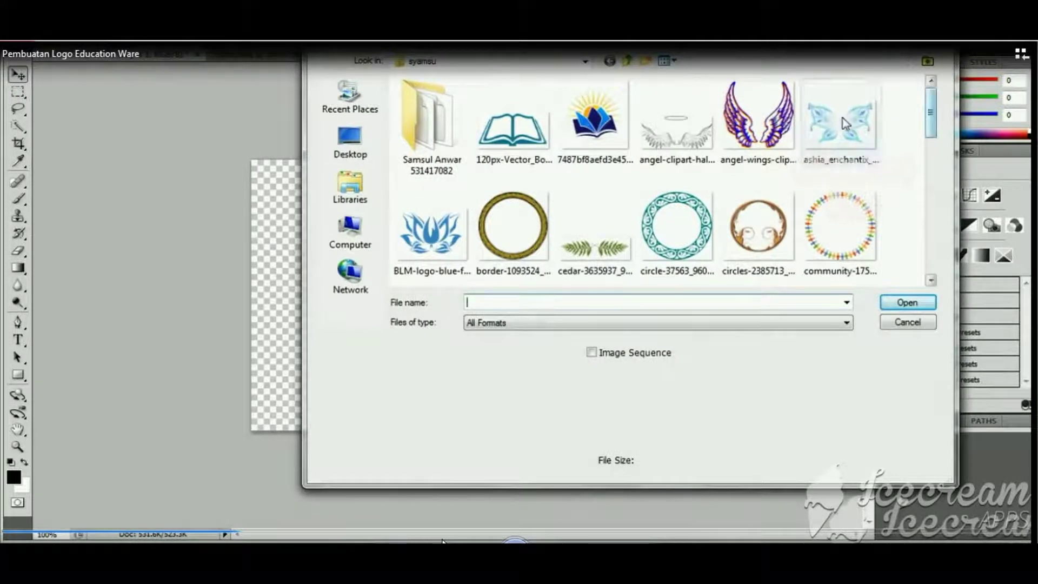
{"action": "double_click", "coordinate": [683, 152]}
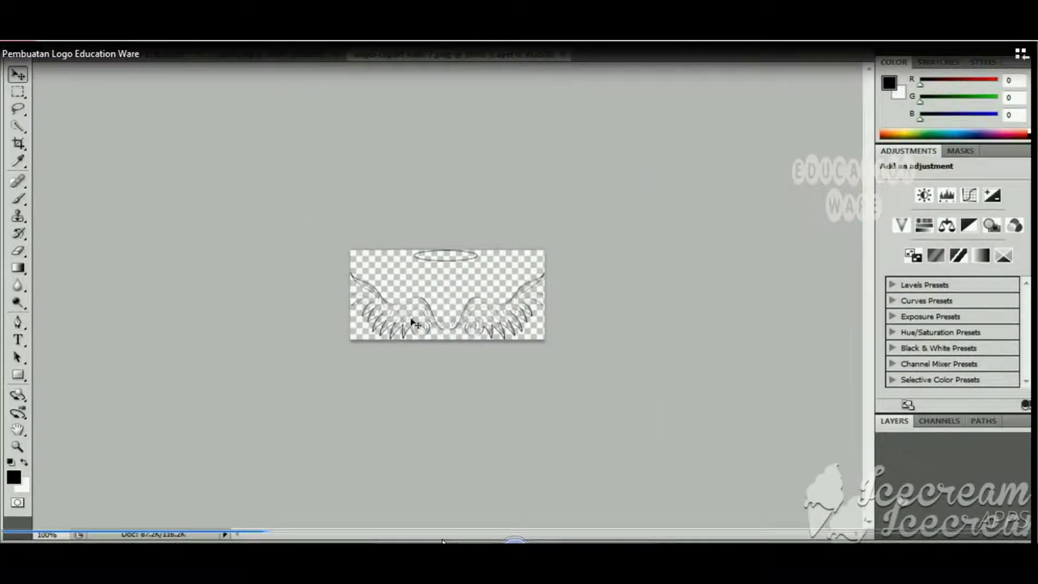
{"action": "left_click_drag", "start_coordinate": [426, 323], "coordinate": [342, 205]}
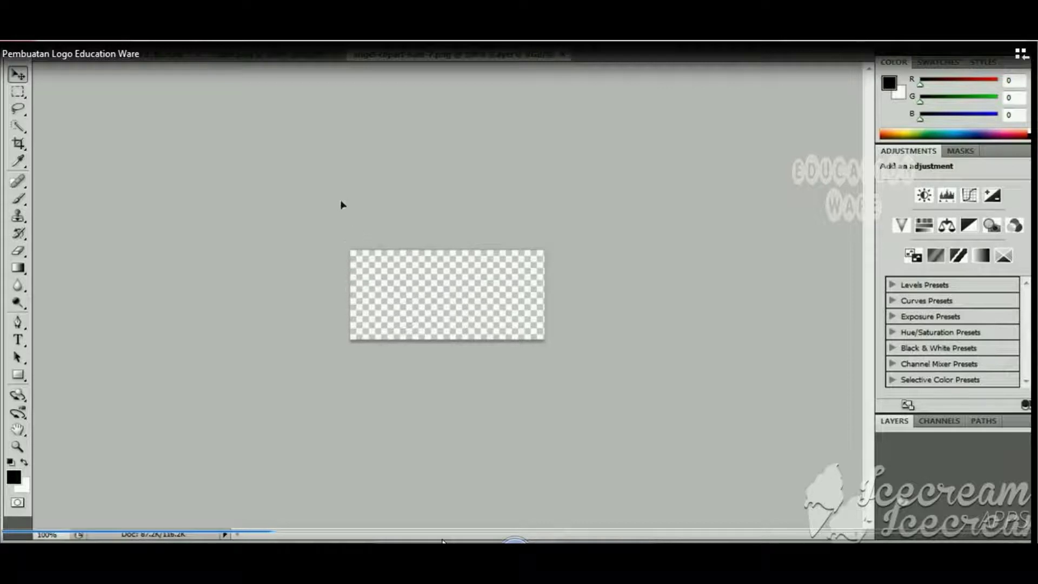
{"action": "key", "text": "ctrl+Tab"}
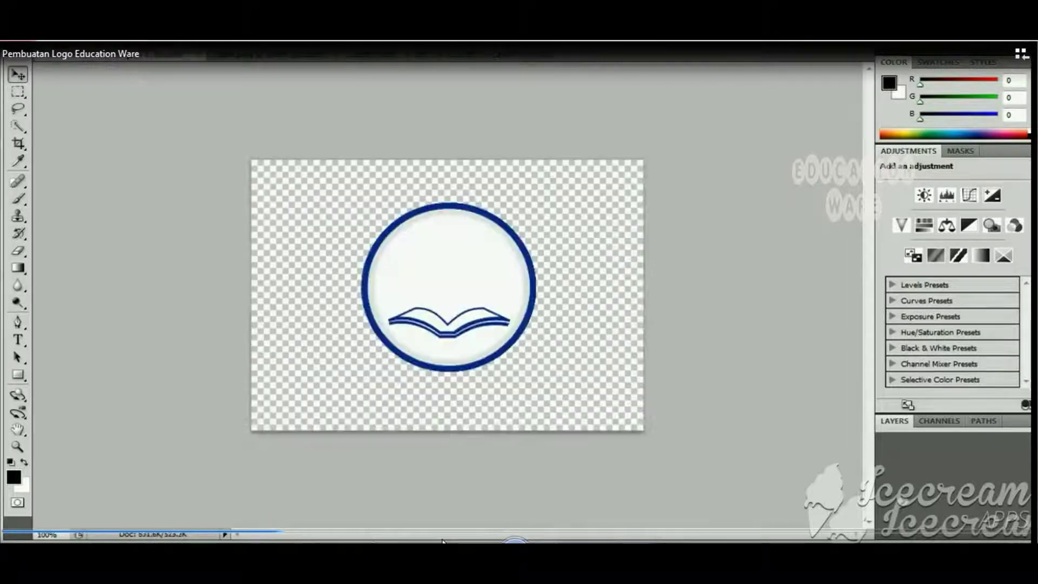
{"action": "left_click_drag", "start_coordinate": [312, 194], "coordinate": [344, 248]}
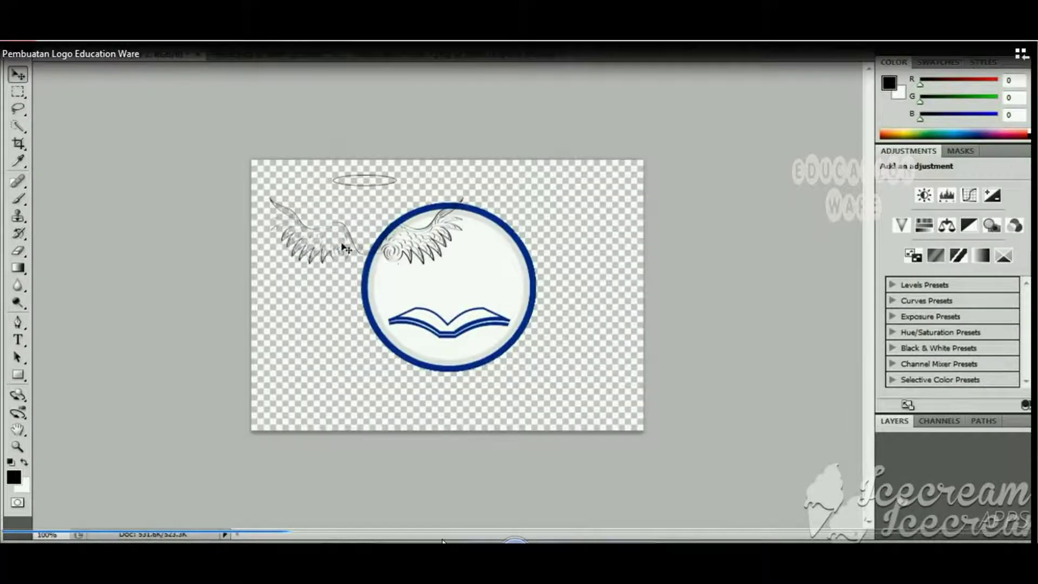
{"action": "left_click_drag", "start_coordinate": [432, 248], "coordinate": [503, 207]}
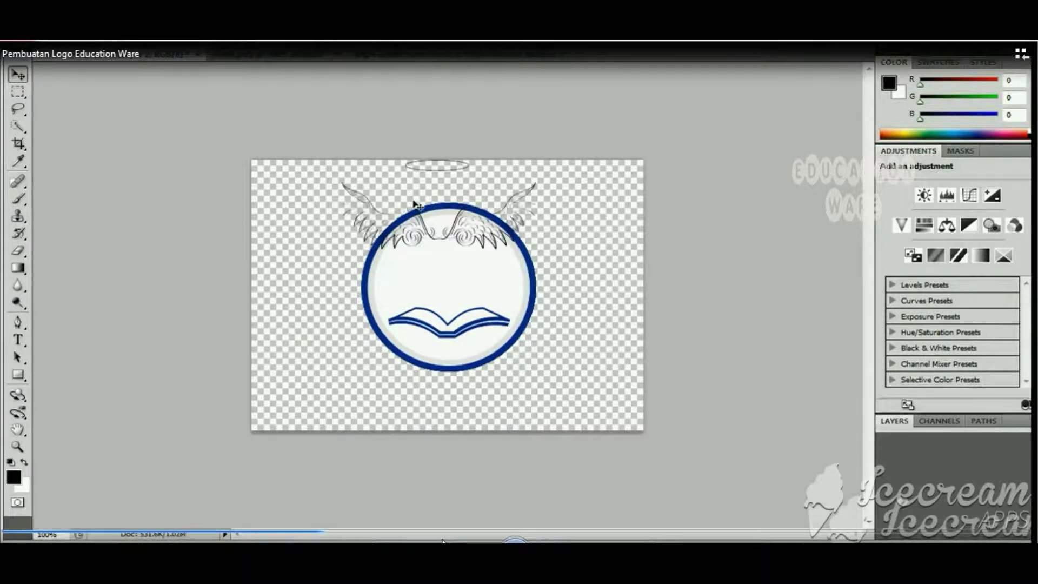
{"action": "key", "text": "Delete"}
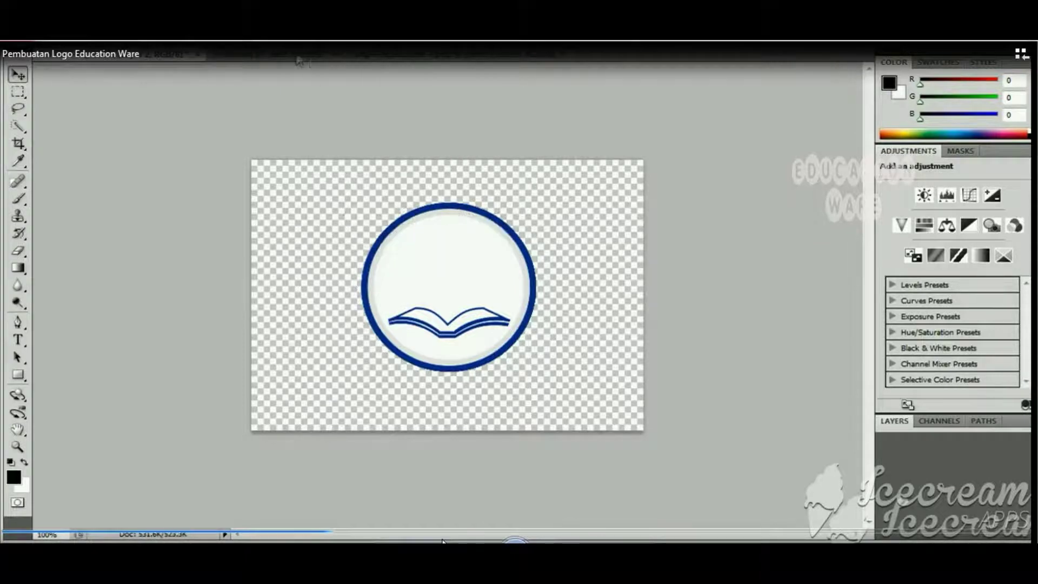
- Select the entire wings-and-halo drawing, move it into the logo document and centre it on the emblem above the book
{"action": "left_click", "coordinate": [301, 56]}
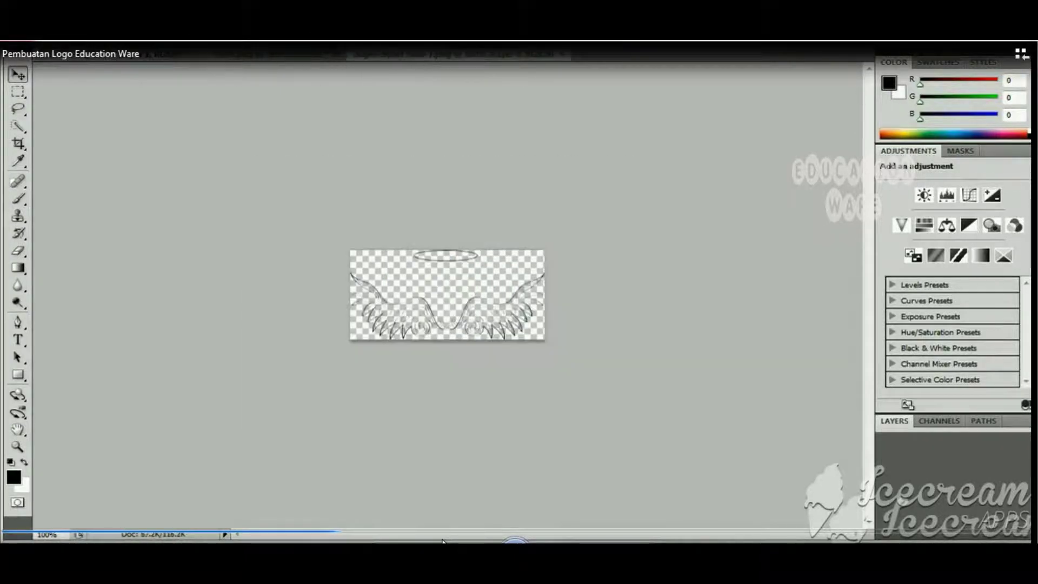
{"action": "left_click", "coordinate": [18, 92]}
{"action": "left_click_drag", "start_coordinate": [306, 224], "coordinate": [611, 432]}
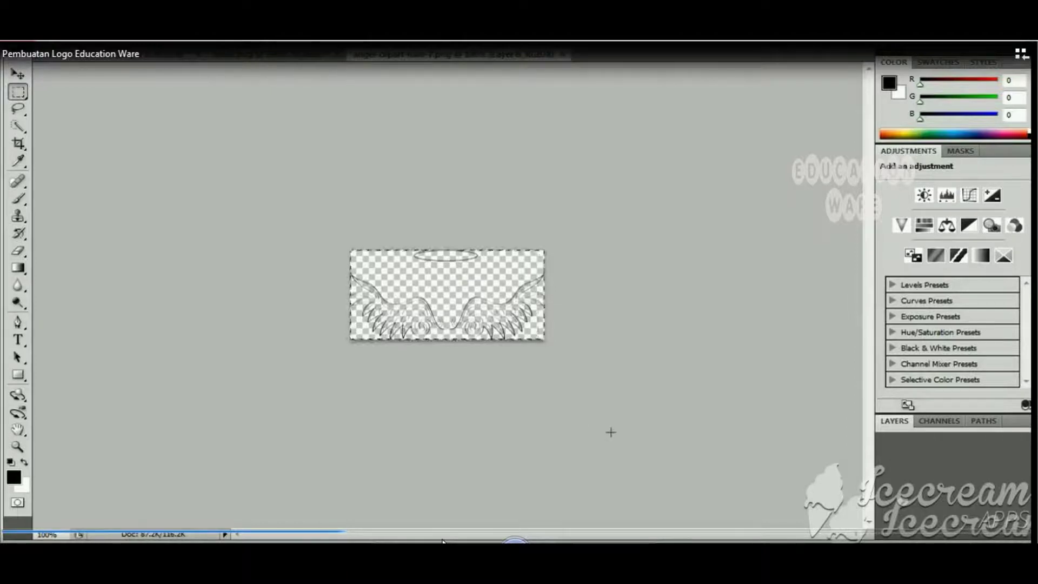
{"action": "left_click", "coordinate": [19, 74]}
{"action": "left_click_drag", "start_coordinate": [495, 300], "coordinate": [300, 211]}
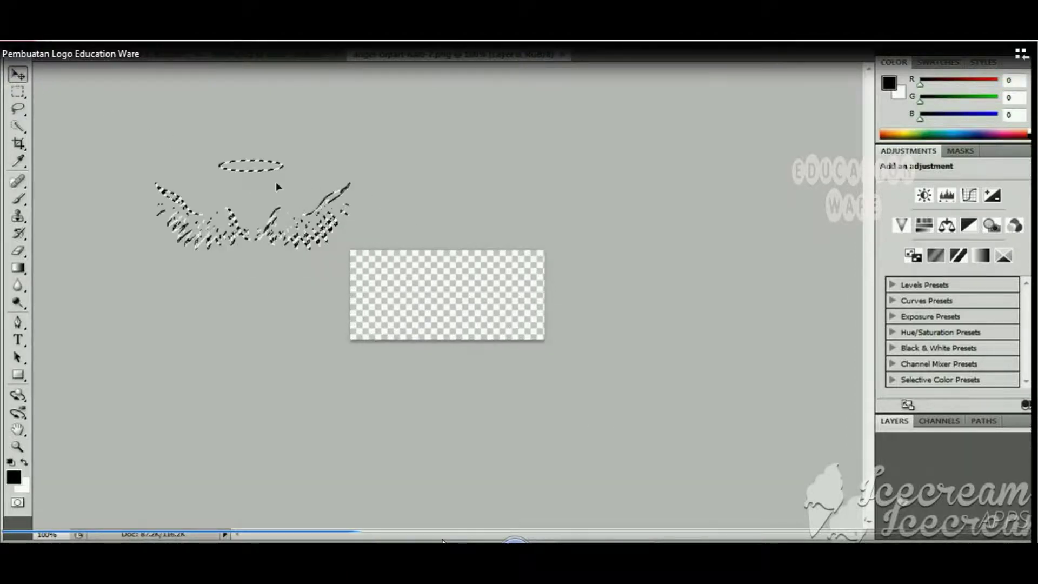
{"action": "left_click_drag", "start_coordinate": [169, 60], "coordinate": [486, 309]}
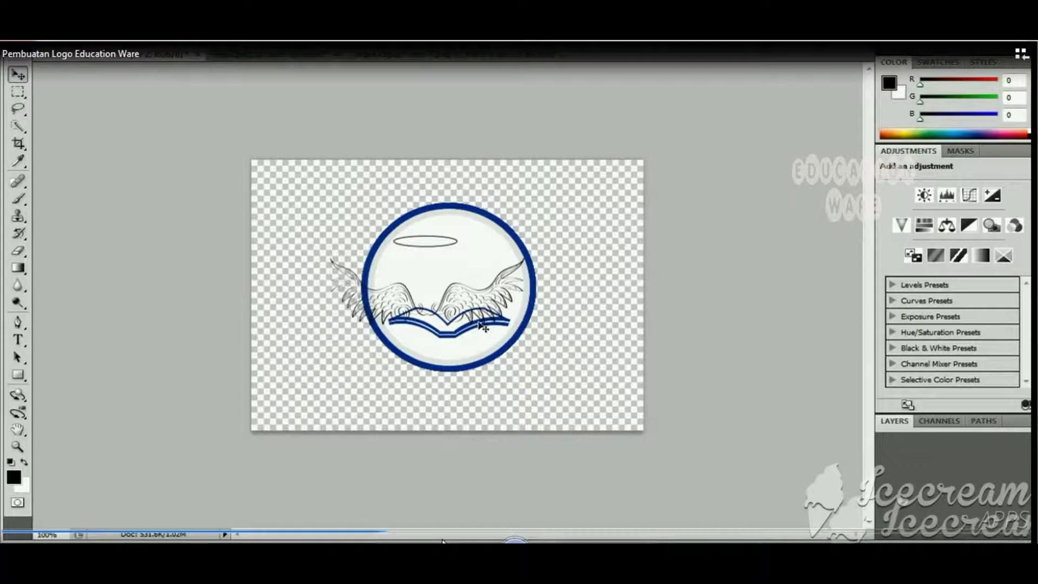
{"action": "left_click_drag", "start_coordinate": [447, 313], "coordinate": [468, 304]}
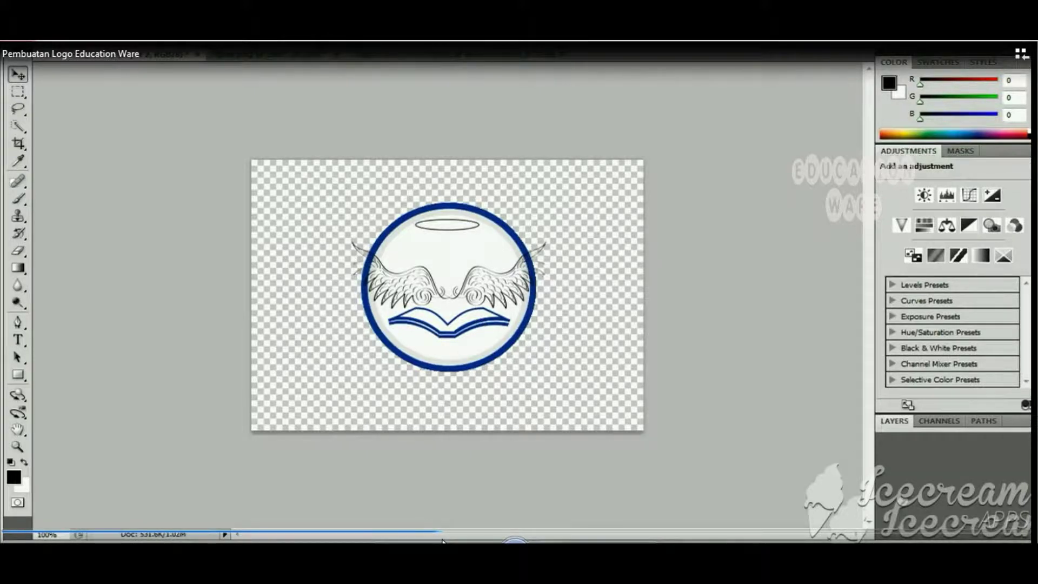
- Open the halo-clipart-6 image and move its golden halo into the logo document across the upper part of the emblem
{"action": "left_click", "coordinate": [9, 52]}
{"action": "left_click", "coordinate": [59, 67]}
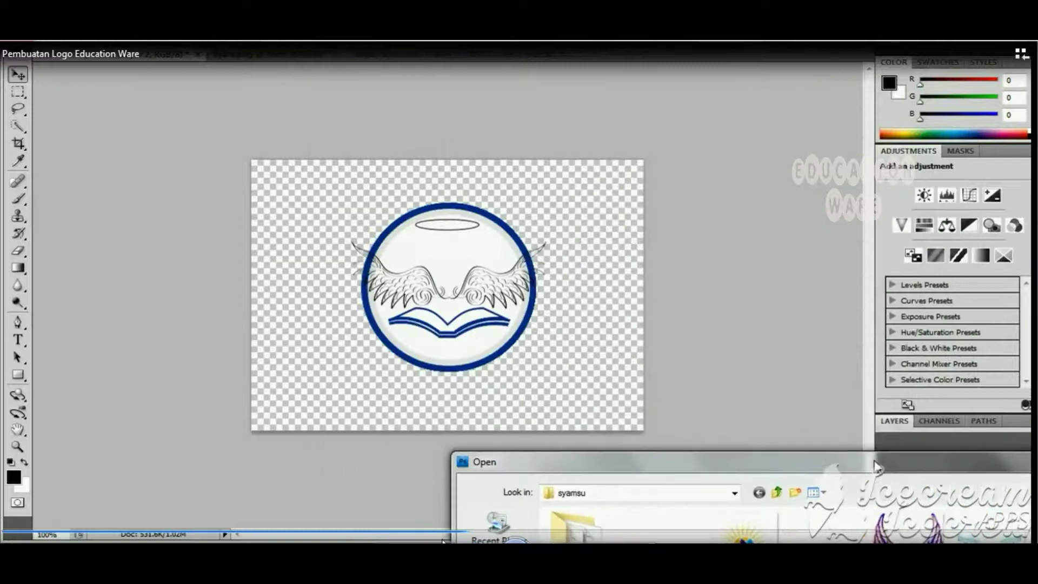
{"action": "left_click_drag", "start_coordinate": [871, 466], "coordinate": [702, 110]}
{"action": "left_click_drag", "start_coordinate": [909, 186], "coordinate": [912, 254]}
{"action": "left_click", "coordinate": [568, 273]}
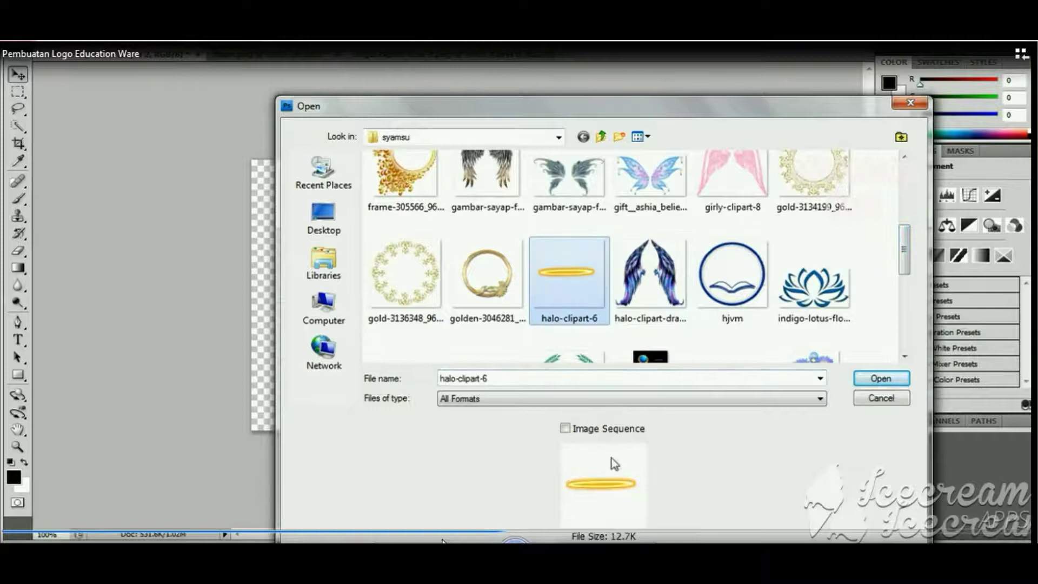
{"action": "double_click", "coordinate": [572, 294]}
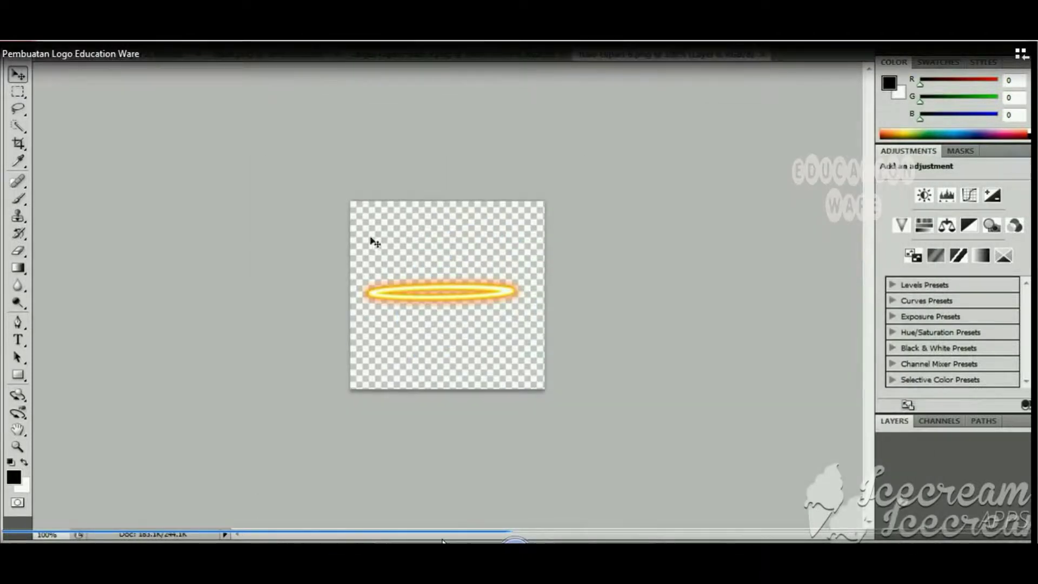
{"action": "left_click_drag", "start_coordinate": [436, 295], "coordinate": [225, 102]}
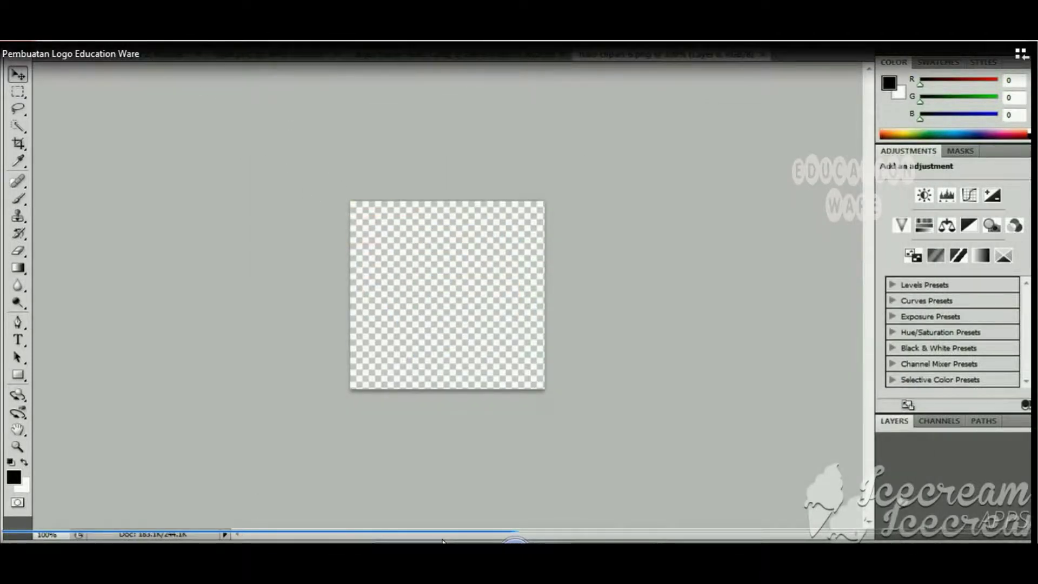
{"action": "left_click_drag", "start_coordinate": [111, 58], "coordinate": [462, 237]}
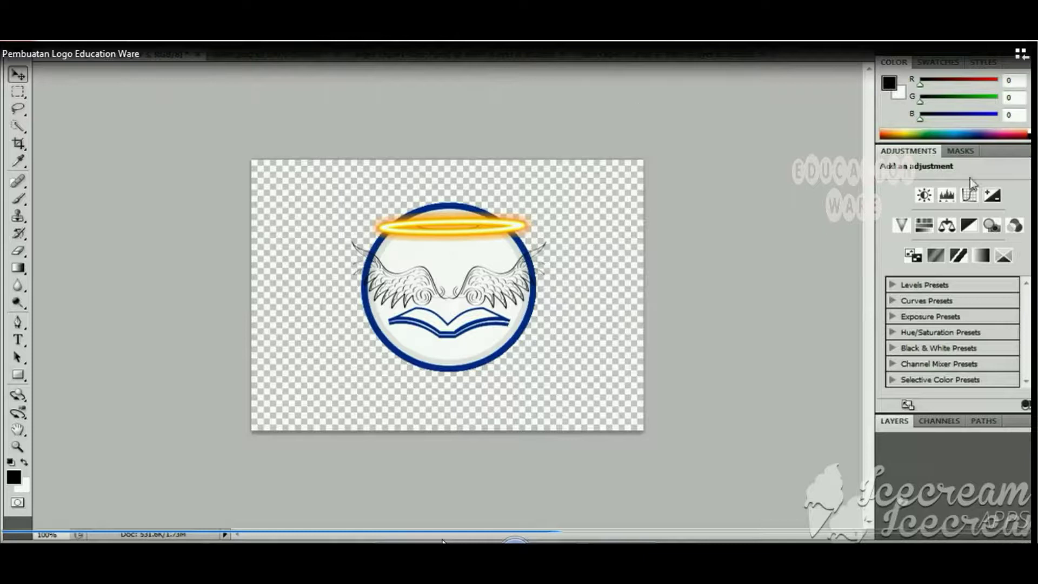
{"action": "left_click", "coordinate": [960, 150]}
{"action": "left_click", "coordinate": [908, 151]}
{"action": "left_click", "coordinate": [929, 421]}
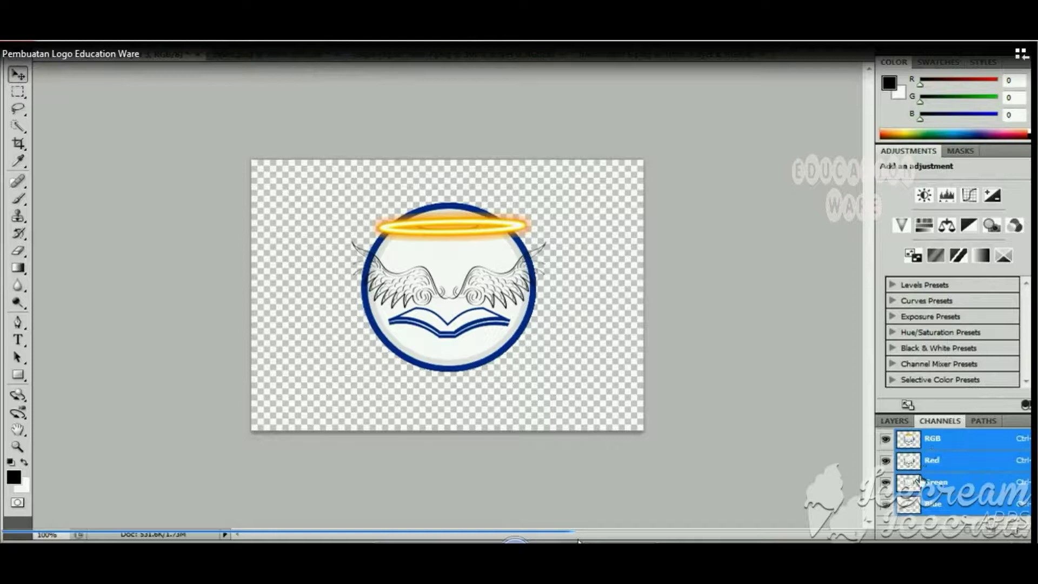